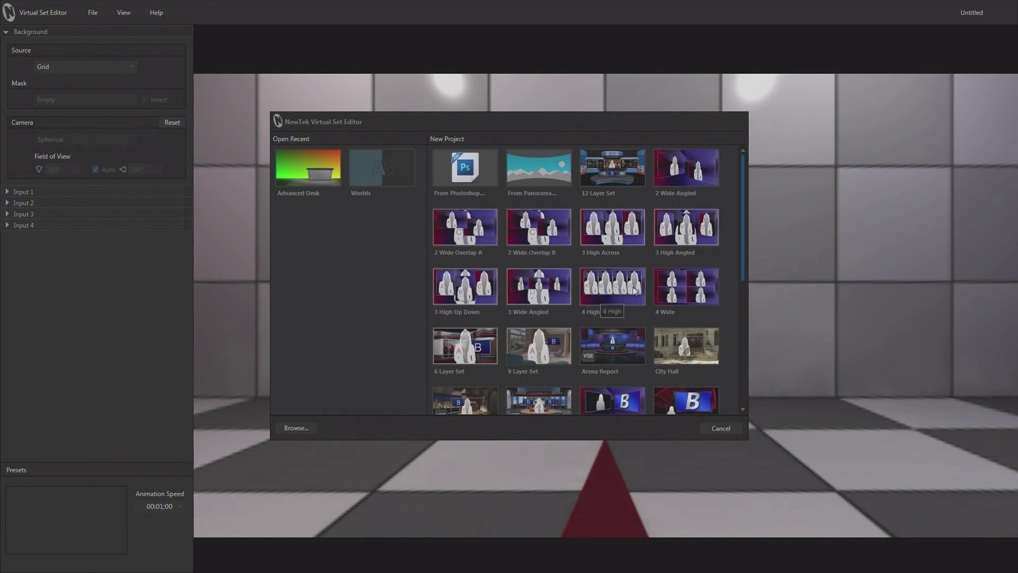
- Load the 2 Wide Angled template from the New Project grid and expand Box 2's settings
drag(743, 247, 744, 305)
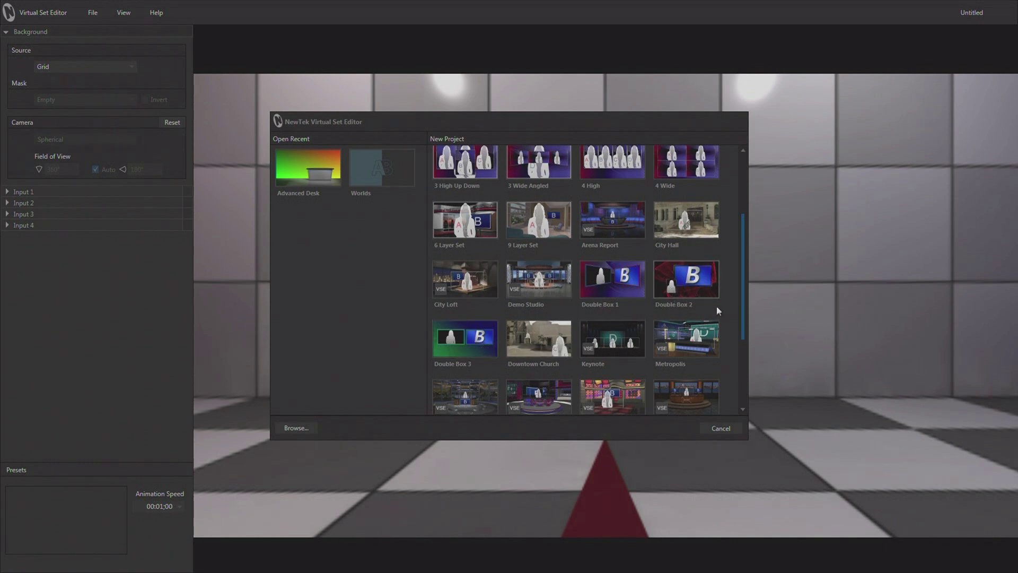
drag(742, 313, 733, 247)
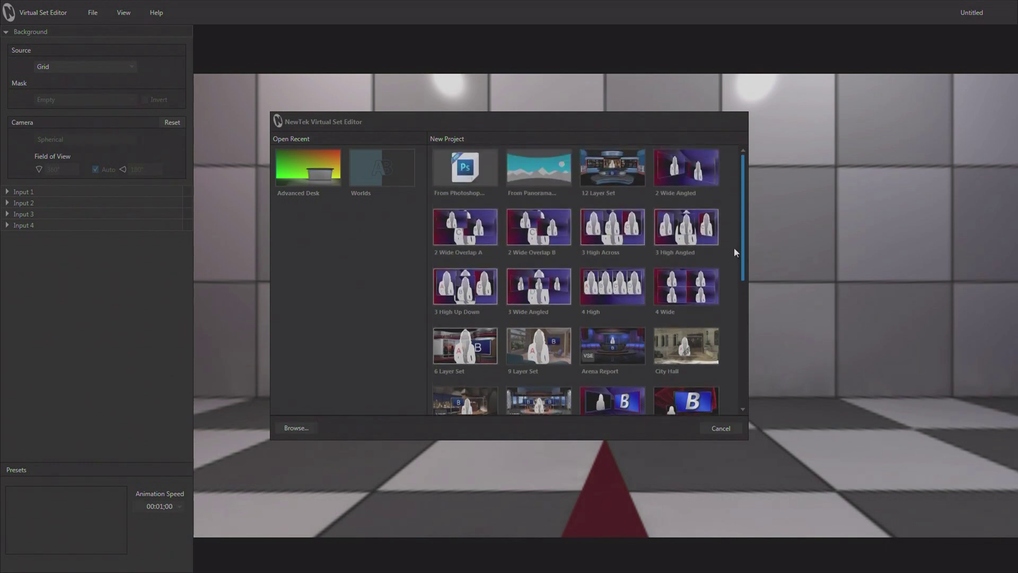
click(703, 177)
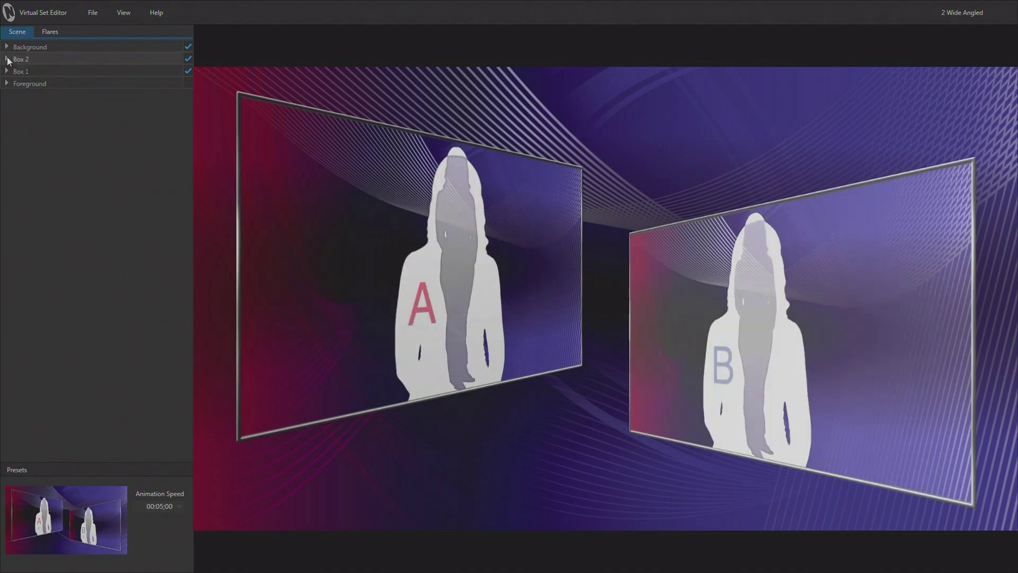
click(7, 59)
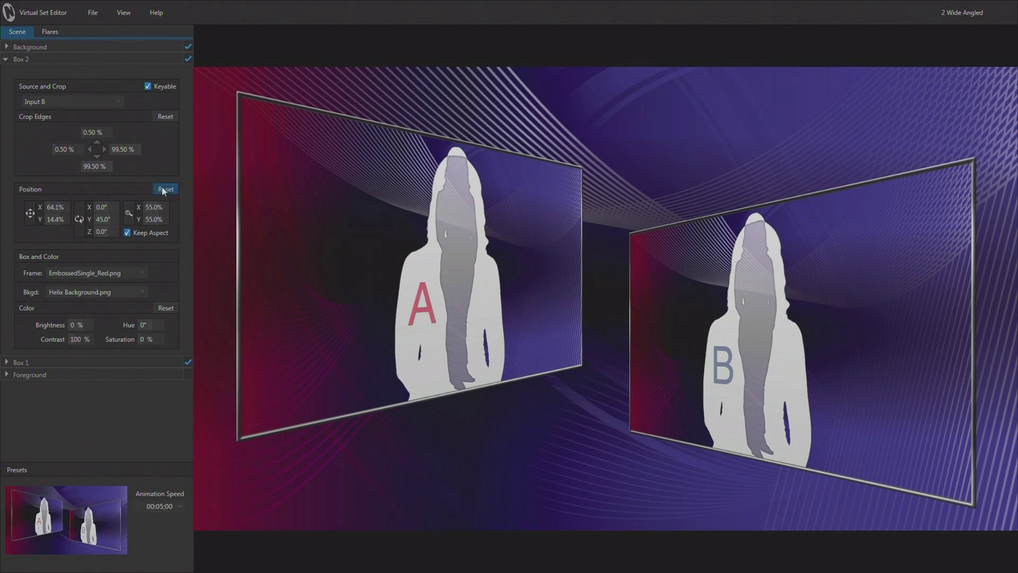
- Shrink box B to 38%, then turn box A to face the camera and shift it up-left
drag(127, 207, 59, 219)
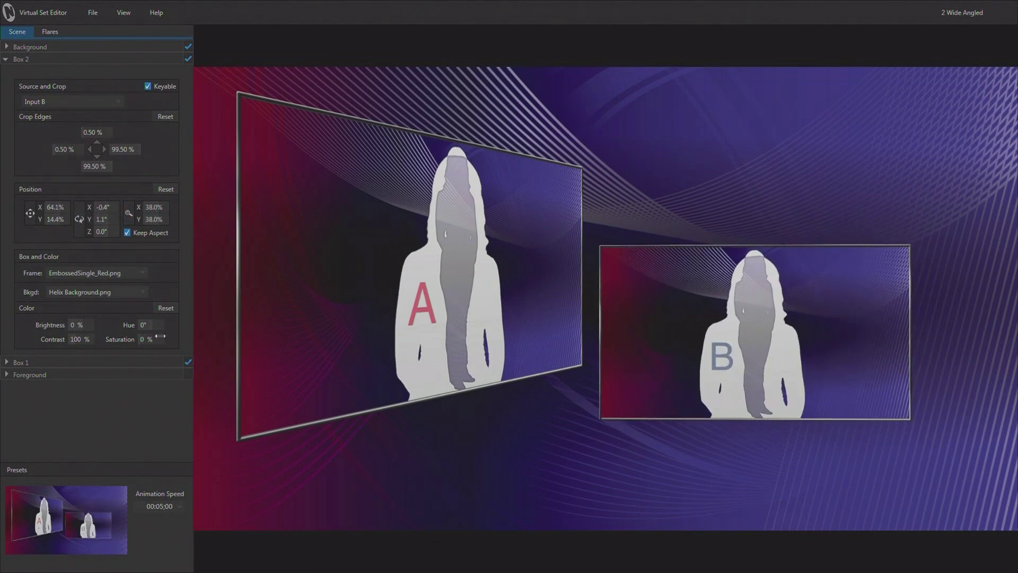
click(21, 59)
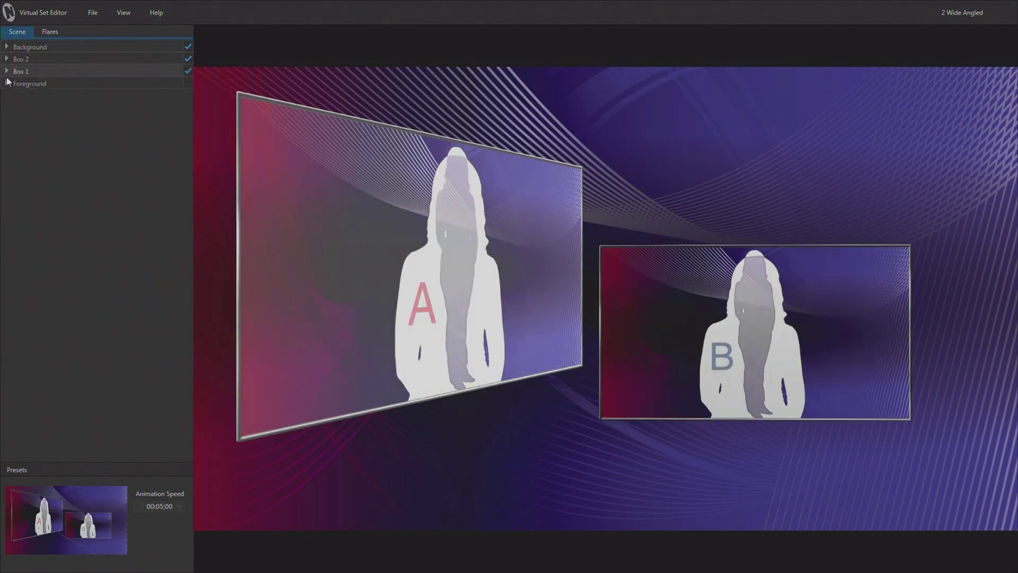
click(22, 71)
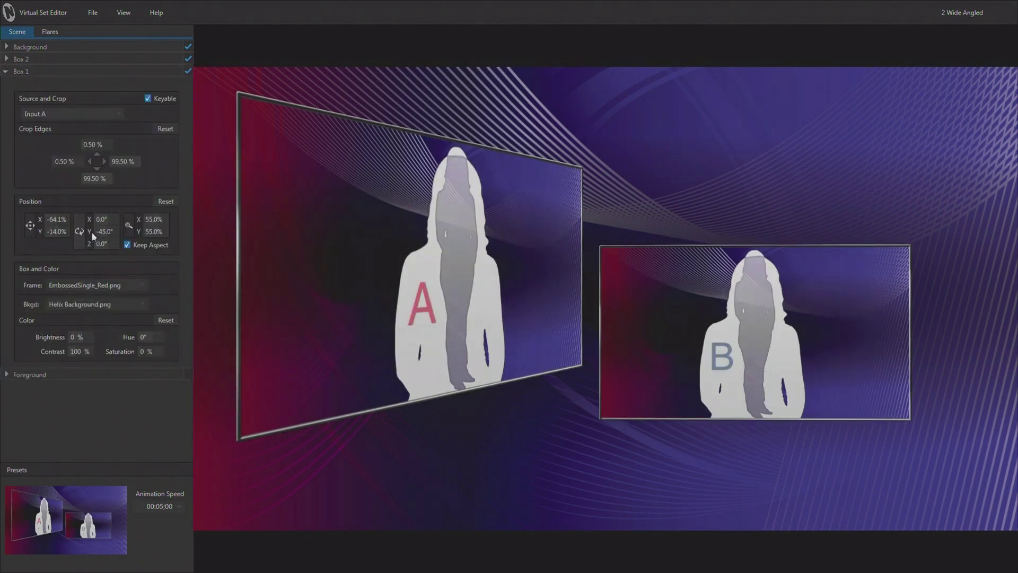
drag(79, 232, 128, 225)
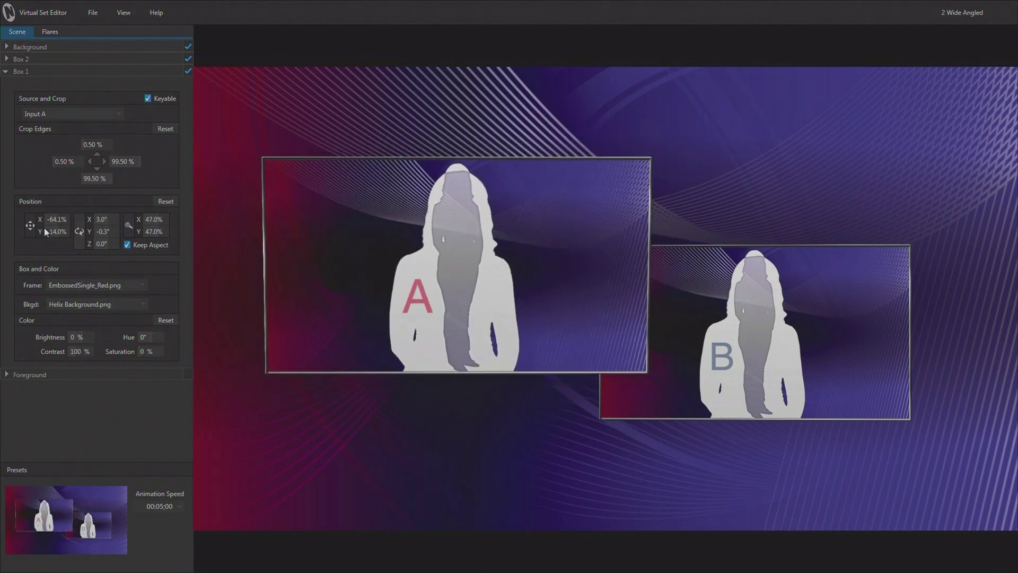
drag(30, 225, 30, 225)
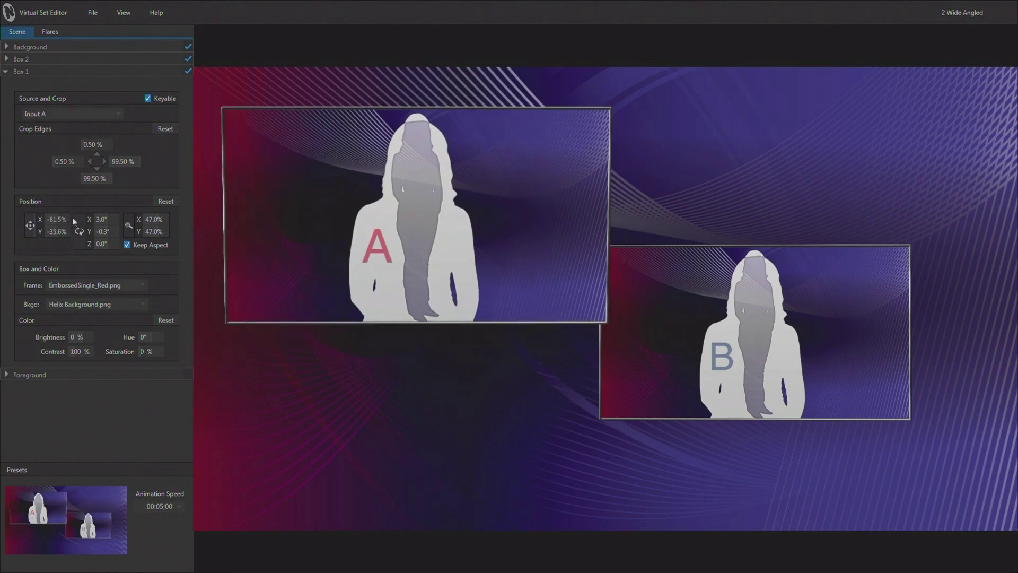
- Move box B down-right, scale it to 44.4%, and nudge it up slightly
click(7, 59)
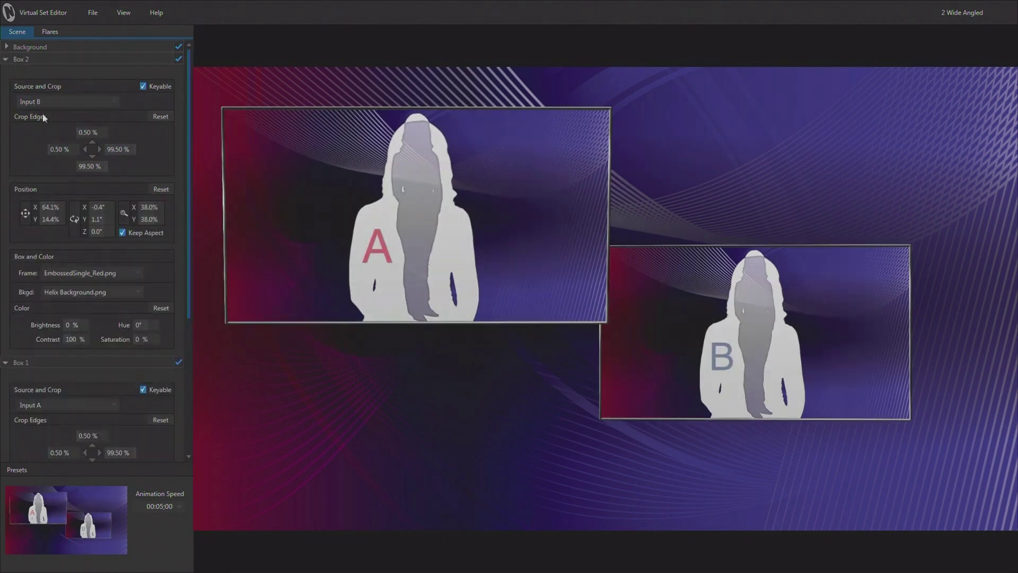
drag(25, 212, 31, 215)
drag(123, 213, 133, 213)
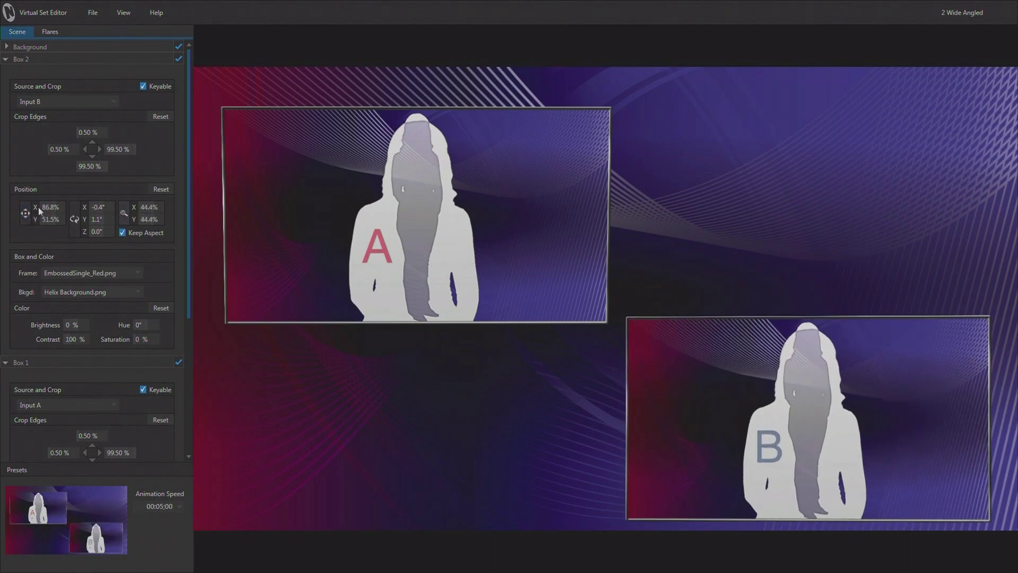
drag(25, 213, 24, 210)
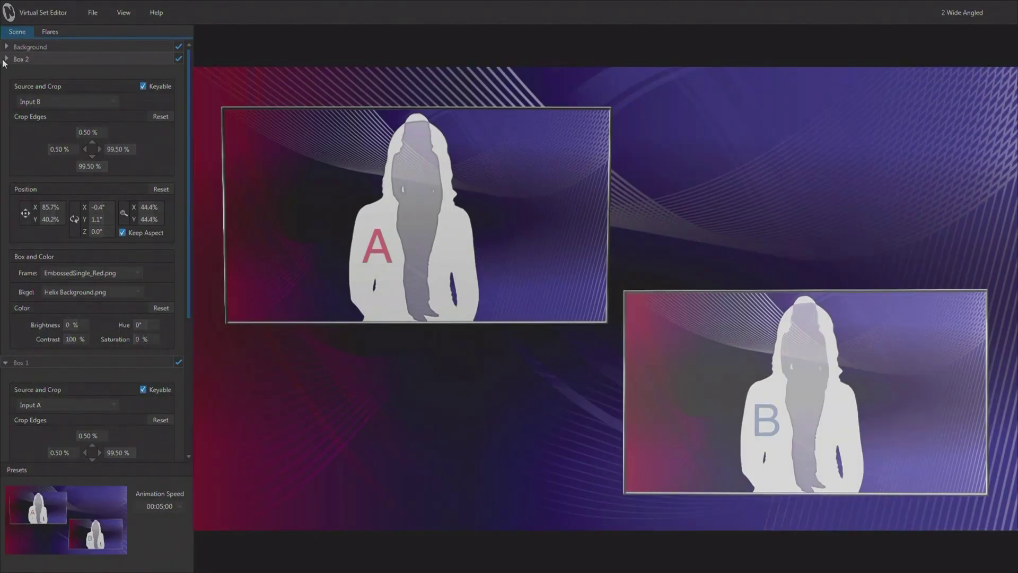
click(5, 60)
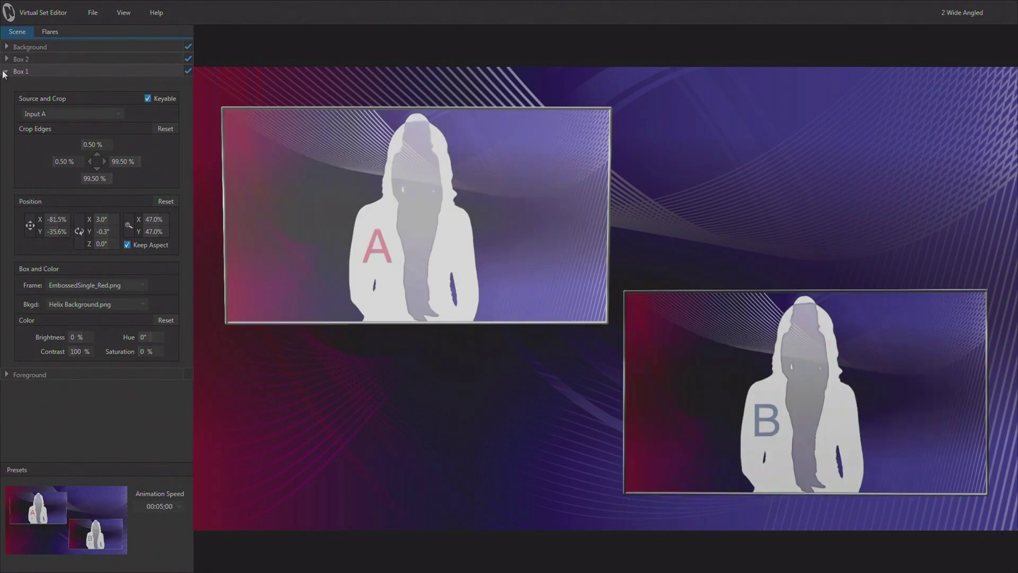
- Collapse the box panels and switch on background Layers 2 and 1
click(5, 71)
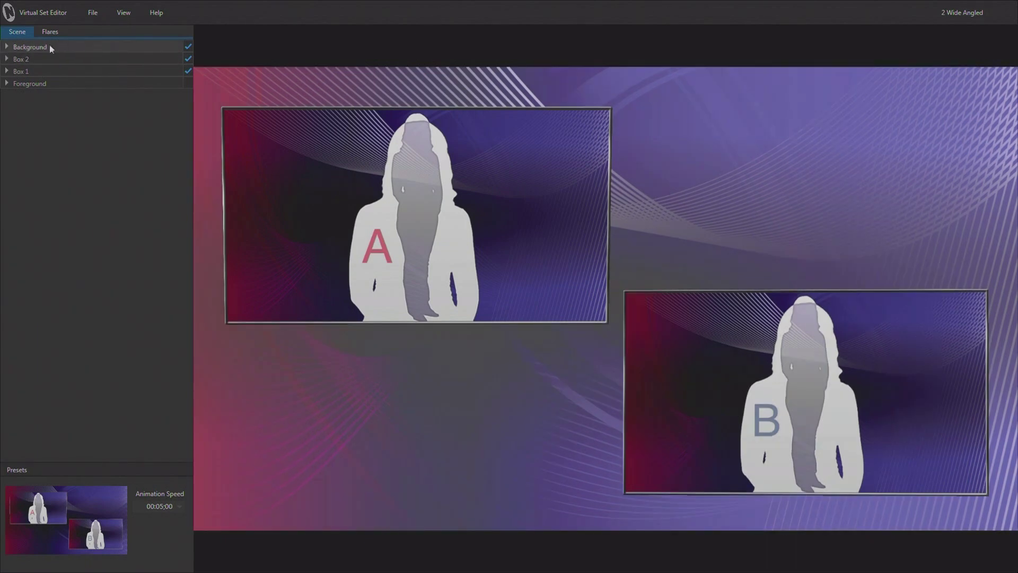
click(7, 47)
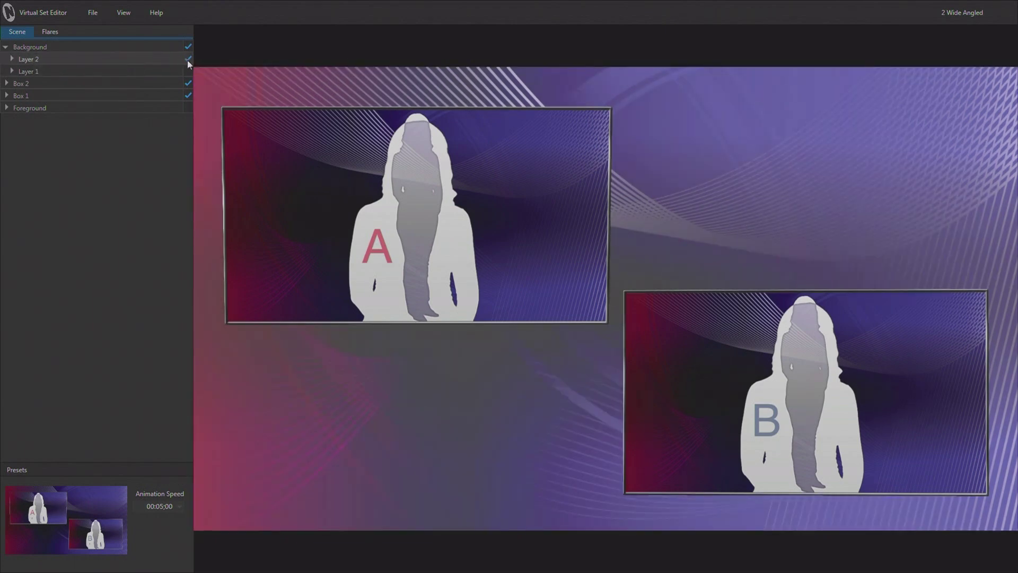
click(188, 59)
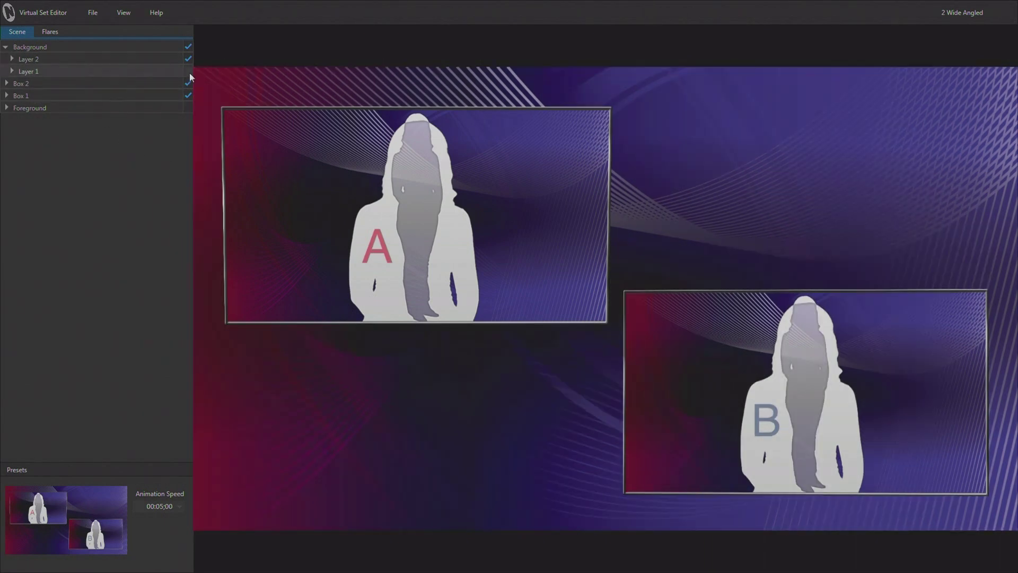
click(189, 72)
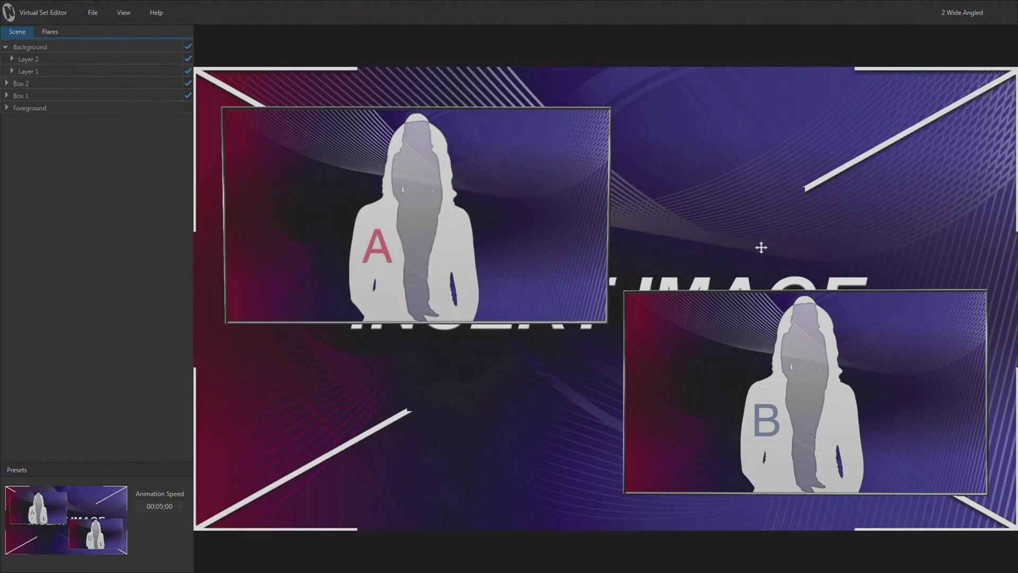
click(11, 71)
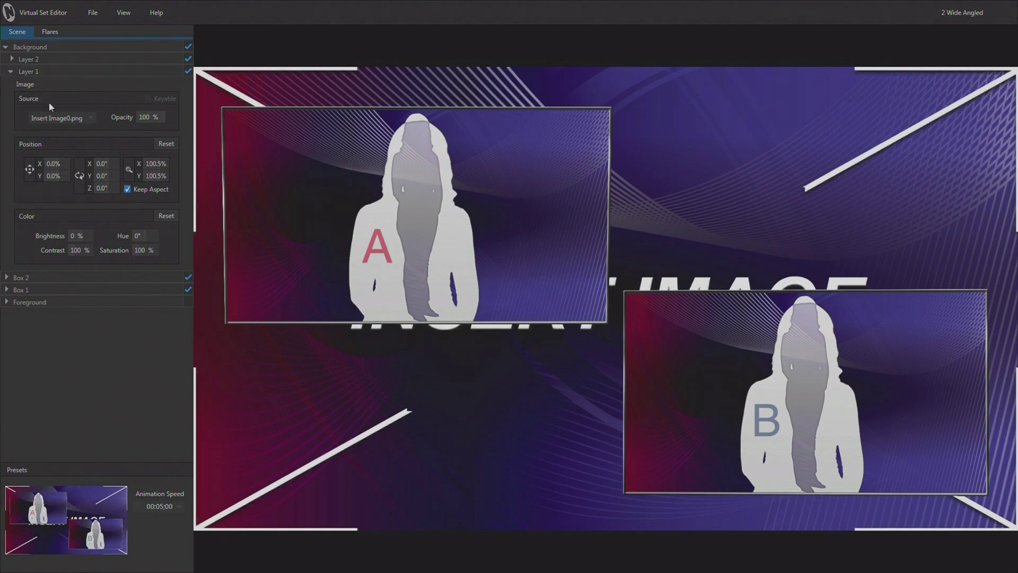
- Set background Layer 1's source to World_Map_Styled and fade it to 22% opacity
click(80, 119)
click(73, 145)
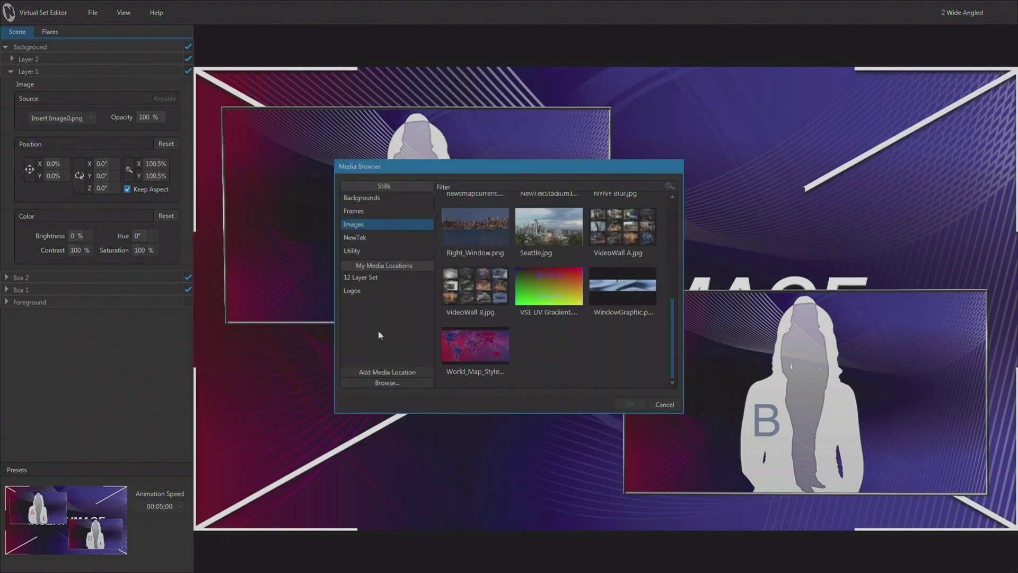
double_click(466, 344)
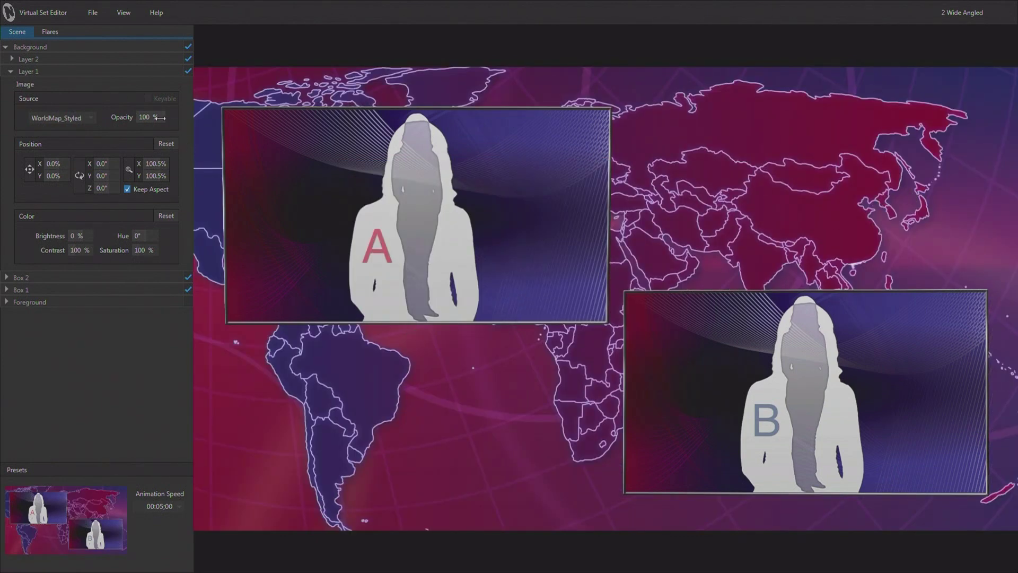
drag(143, 116, 114, 117)
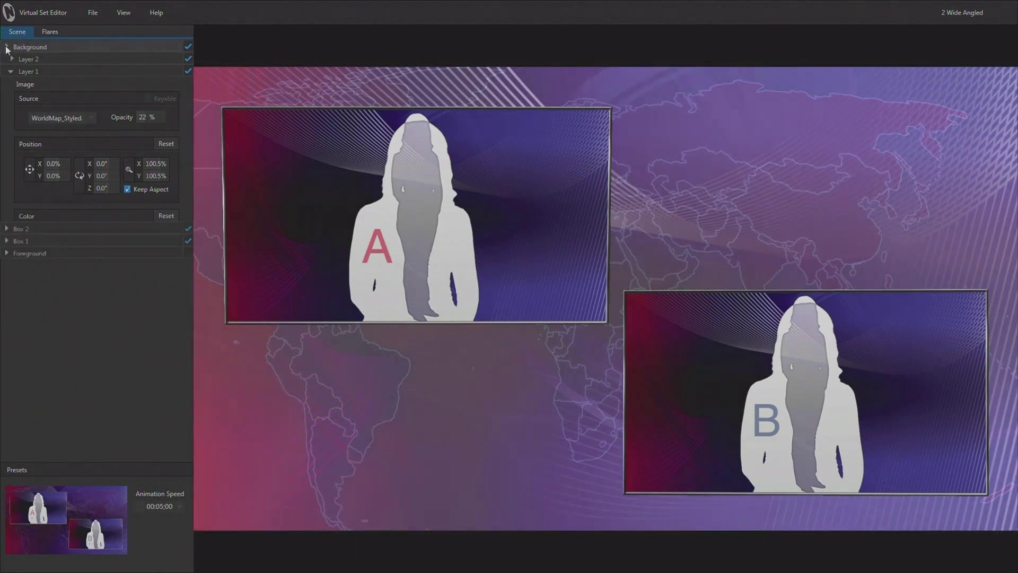
- Enable the foreground and shrink its Layer 2 graphic to 27.7%, placing it under box A
click(6, 47)
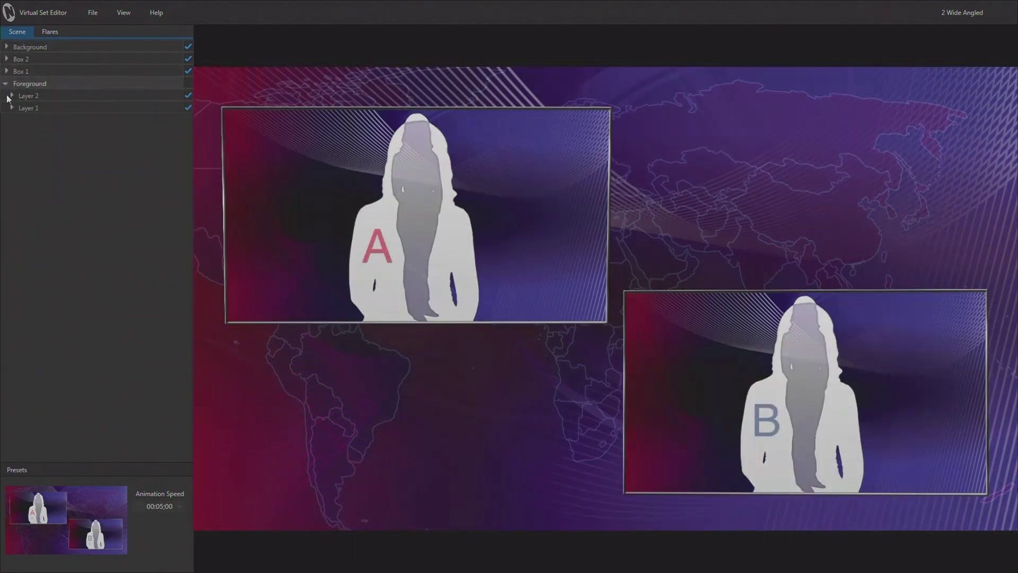
click(188, 84)
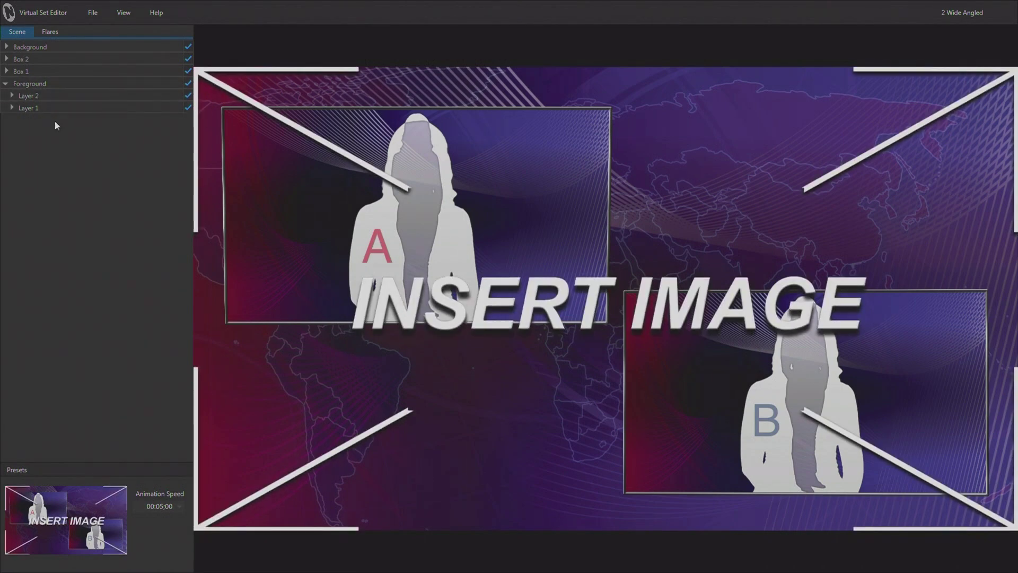
click(12, 95)
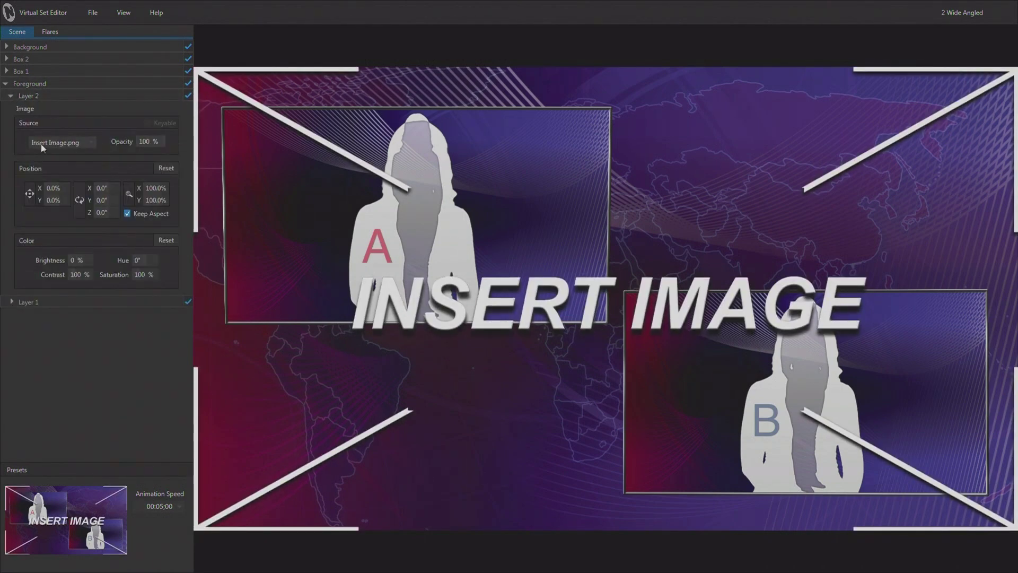
drag(127, 193, 110, 197)
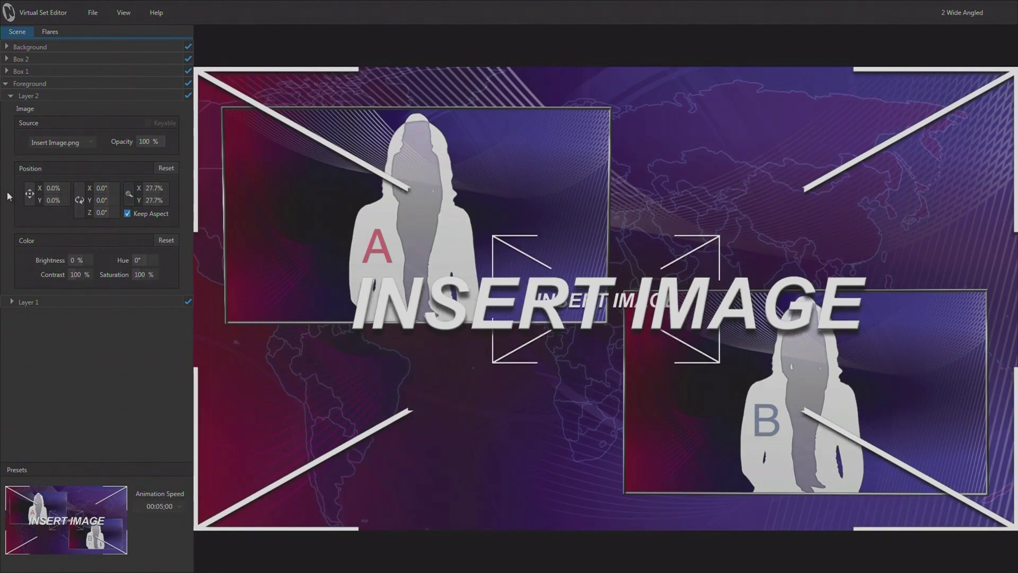
drag(27, 194, 9, 202)
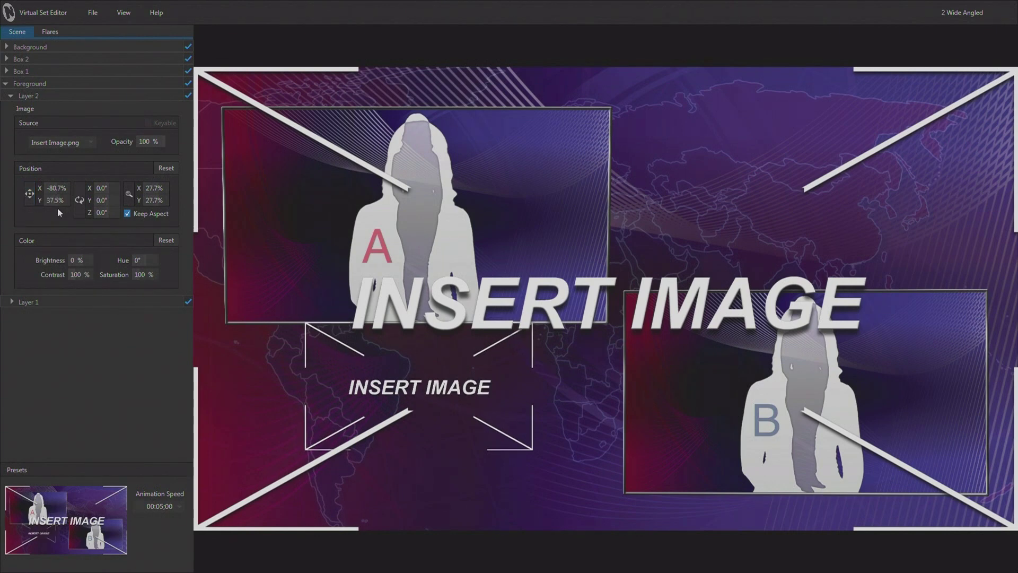
- Shrink foreground Layer 1's graphic to 25% under box B, and raise box A's graphic closer
click(12, 301)
drag(123, 401, 106, 374)
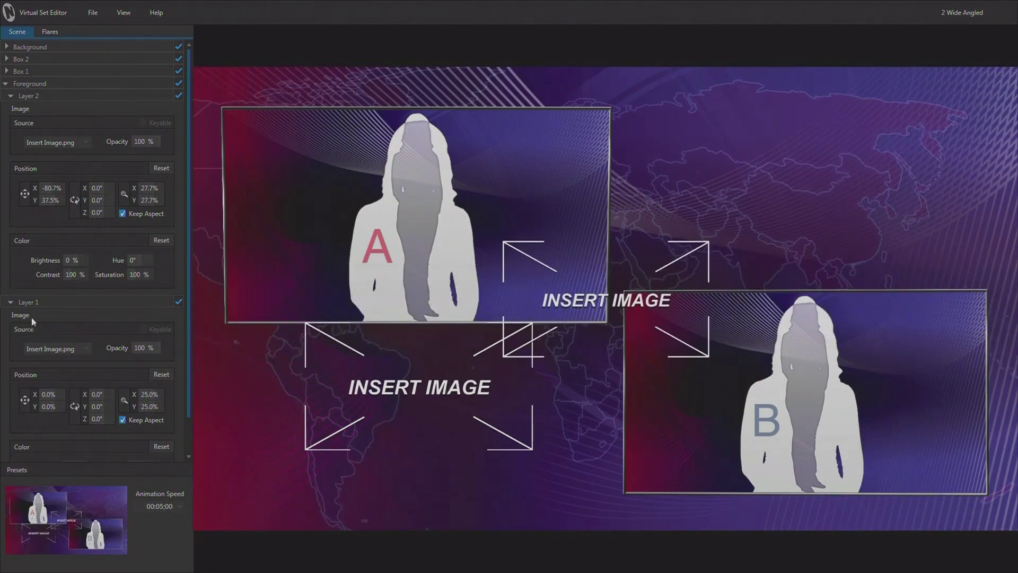
drag(22, 401, 73, 452)
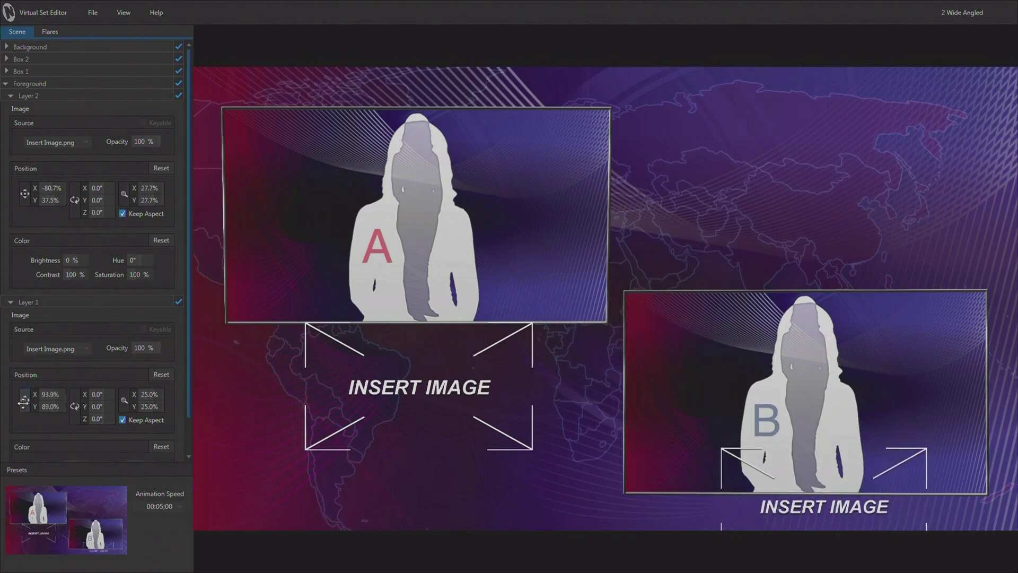
drag(27, 195, 27, 183)
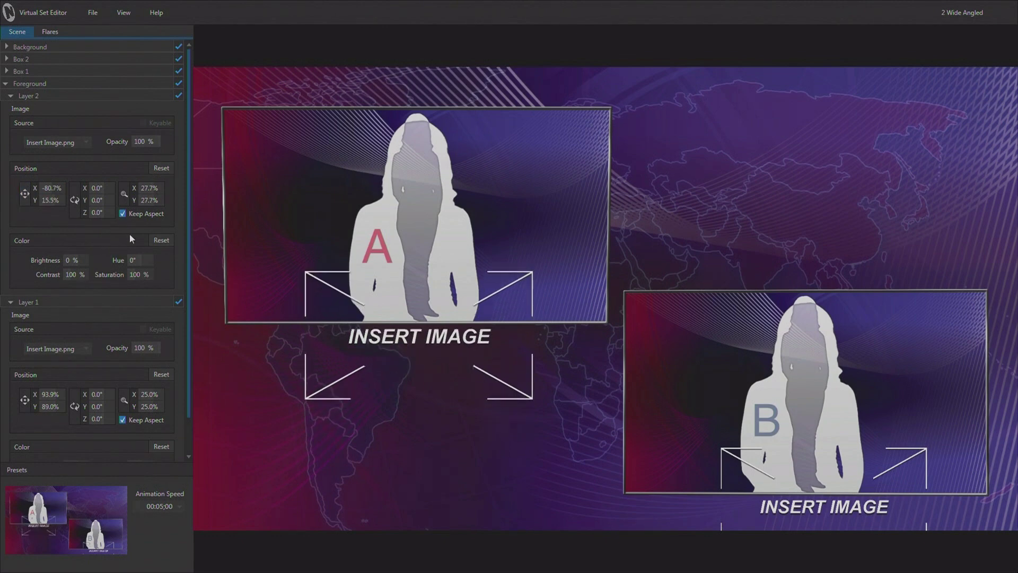